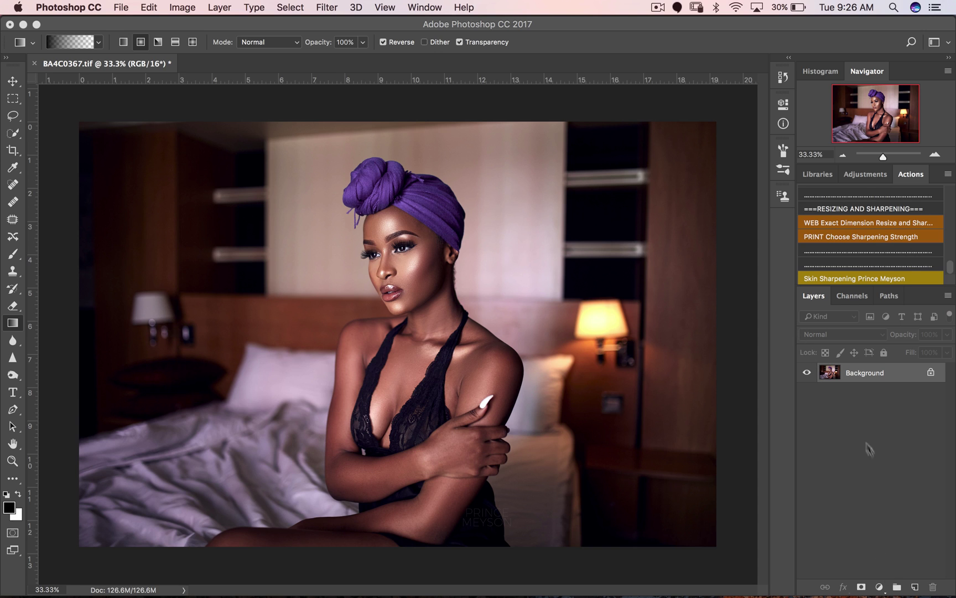
# Try a trial Curves layer adjusting white point, black point and midtones, then delete it
pyautogui.click(880, 586)
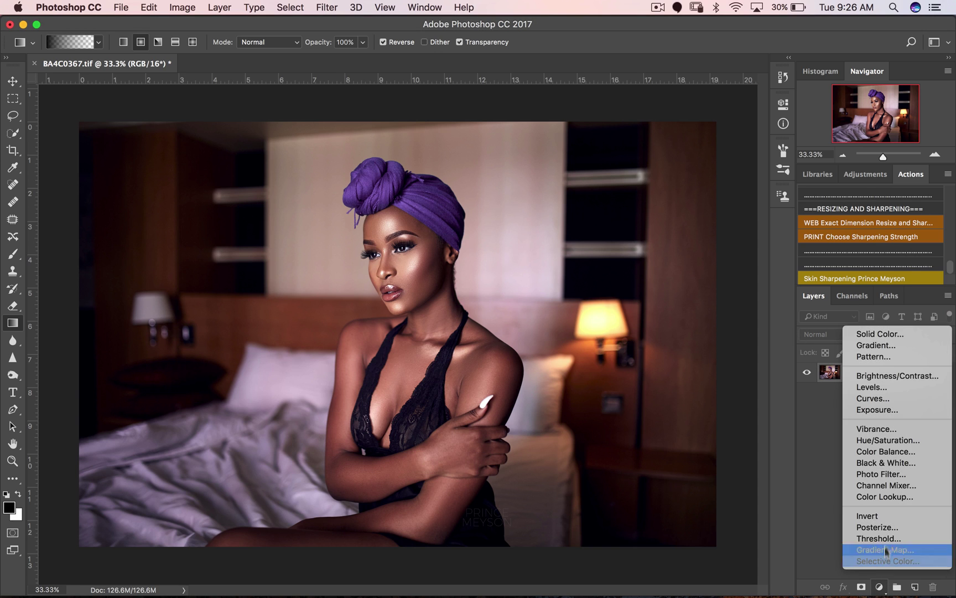
pyautogui.click(873, 398)
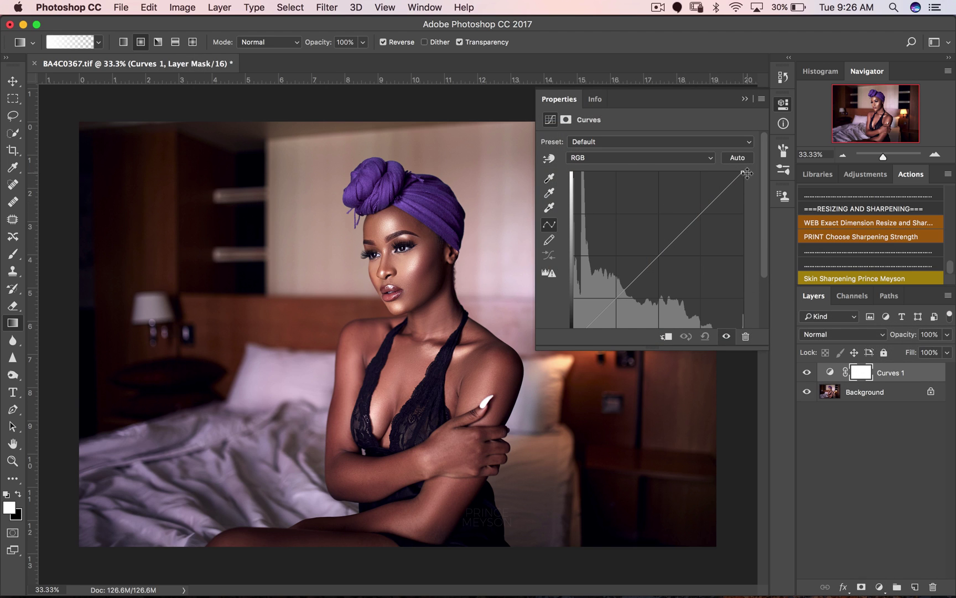
pyautogui.moveTo(743, 172)
pyautogui.mouseDown()
pyautogui.moveTo(671, 155)
pyautogui.moveTo(743, 173)
pyautogui.mouseUp()
pyautogui.moveTo(571, 326)
pyautogui.mouseDown()
pyautogui.moveTo(571, 270)
pyautogui.moveTo(570, 326)
pyautogui.mouseUp()
pyautogui.moveTo(658, 252)
pyautogui.mouseDown()
pyautogui.moveTo(649, 234)
pyautogui.moveTo(669, 283)
pyautogui.moveTo(639, 232)
pyautogui.moveTo(659, 255)
pyautogui.mouseUp()
pyautogui.click(901, 377)
pyautogui.press('Delete')
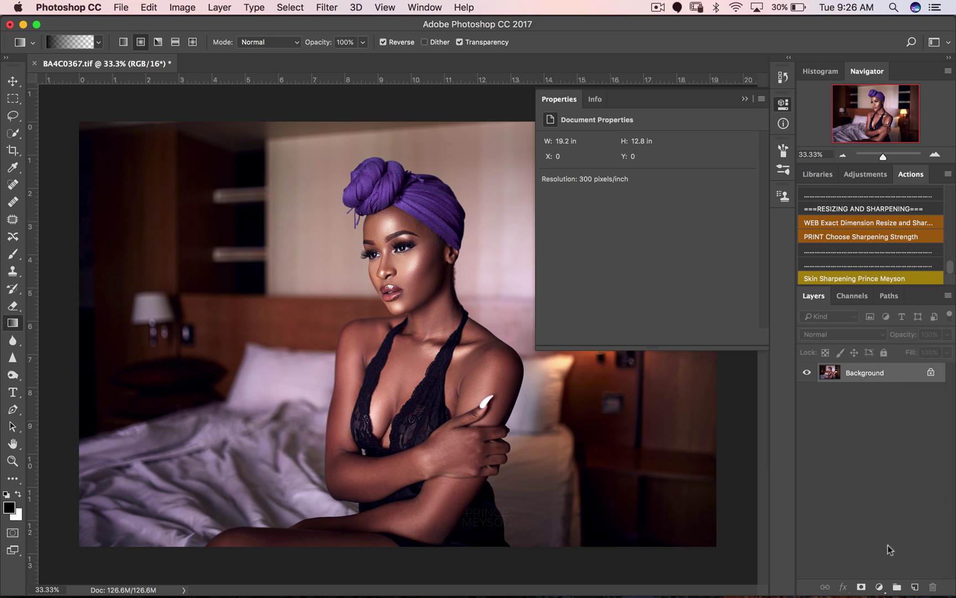
# Add a fresh Curves layer with highlight, midpoint and shadow anchors and a raised black point
pyautogui.click(879, 587)
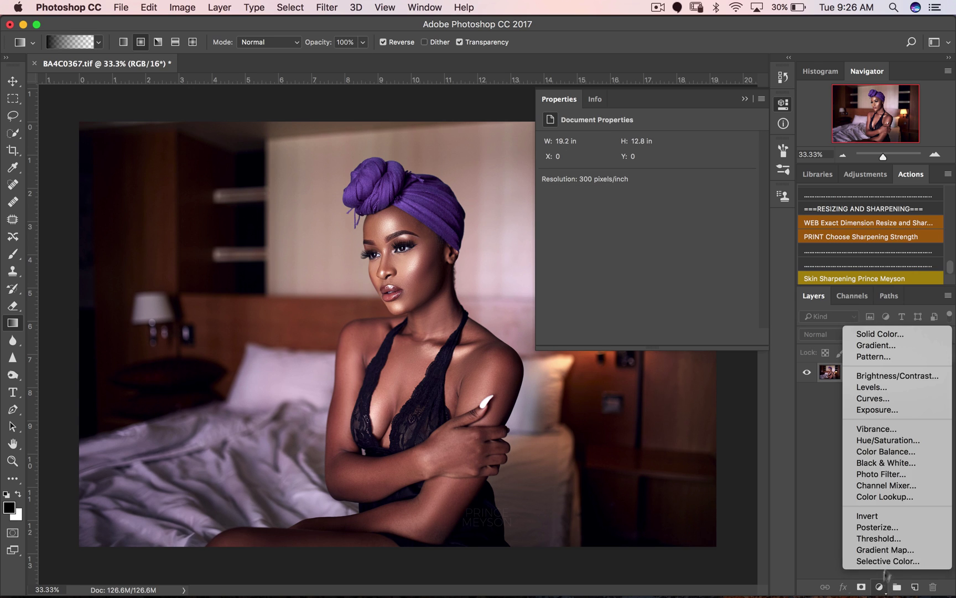
pyautogui.click(885, 398)
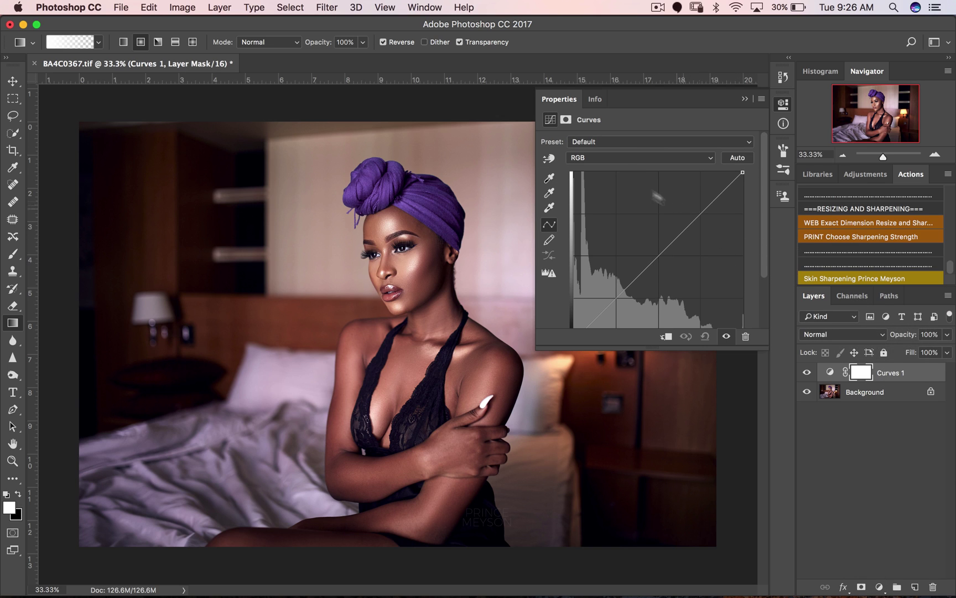
pyautogui.click(702, 214)
pyautogui.click(659, 256)
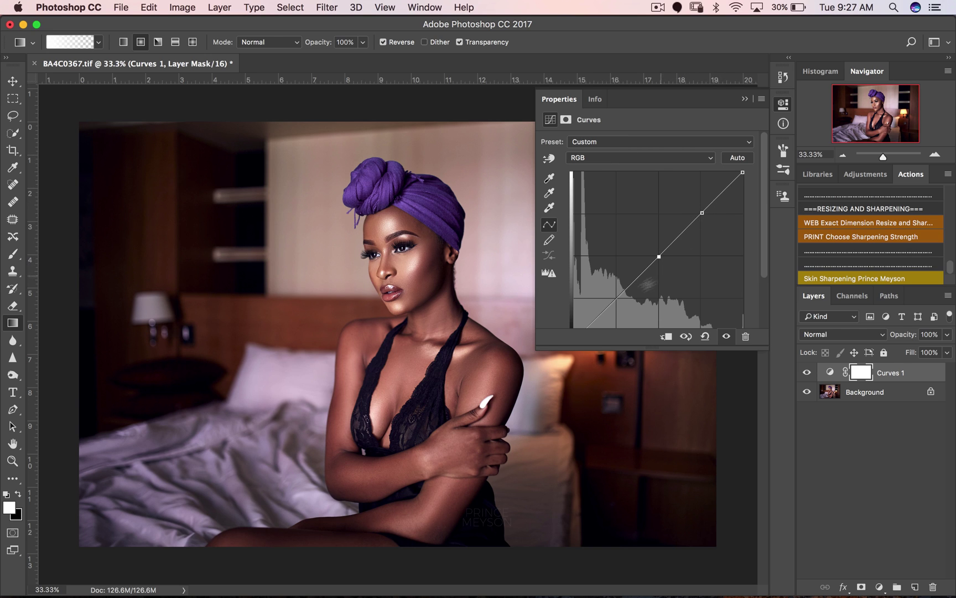
pyautogui.click(615, 298)
pyautogui.moveTo(574, 326); pyautogui.dragTo(572, 303)
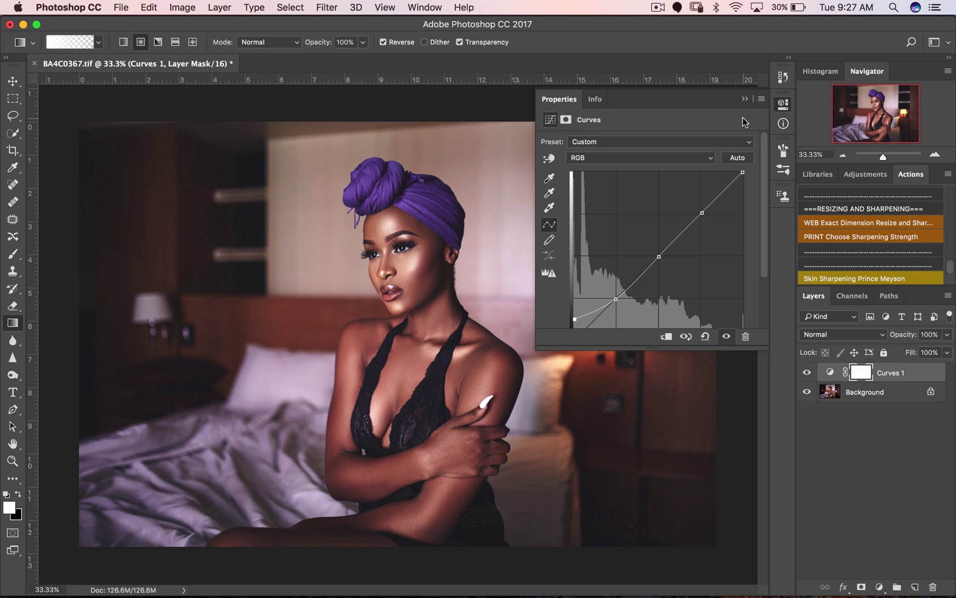
pyautogui.click(586, 159)
# On the Red curve, anchor middle, highlight and shadow points and lift its black point
pyautogui.click(591, 167)
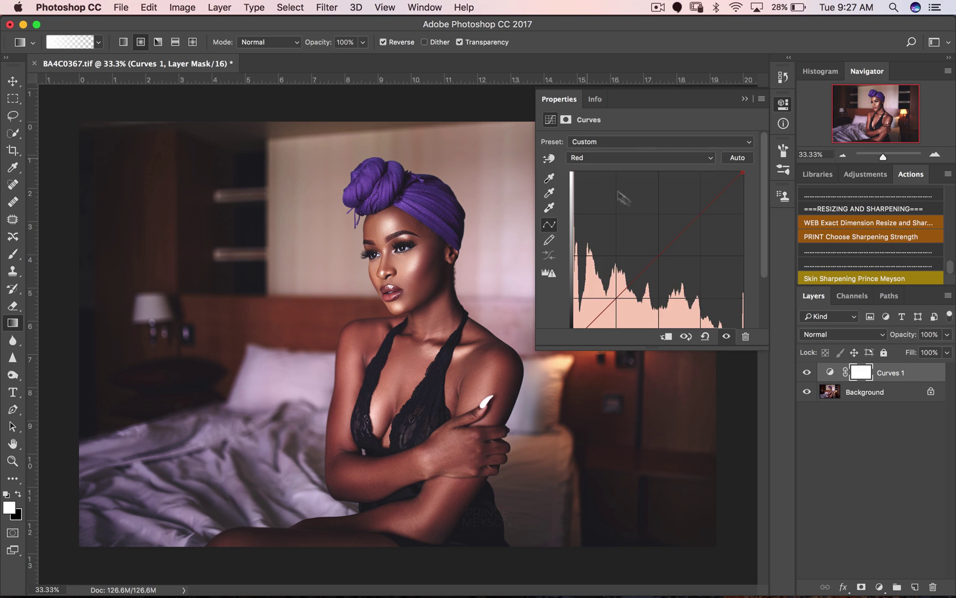
pyautogui.click(658, 257)
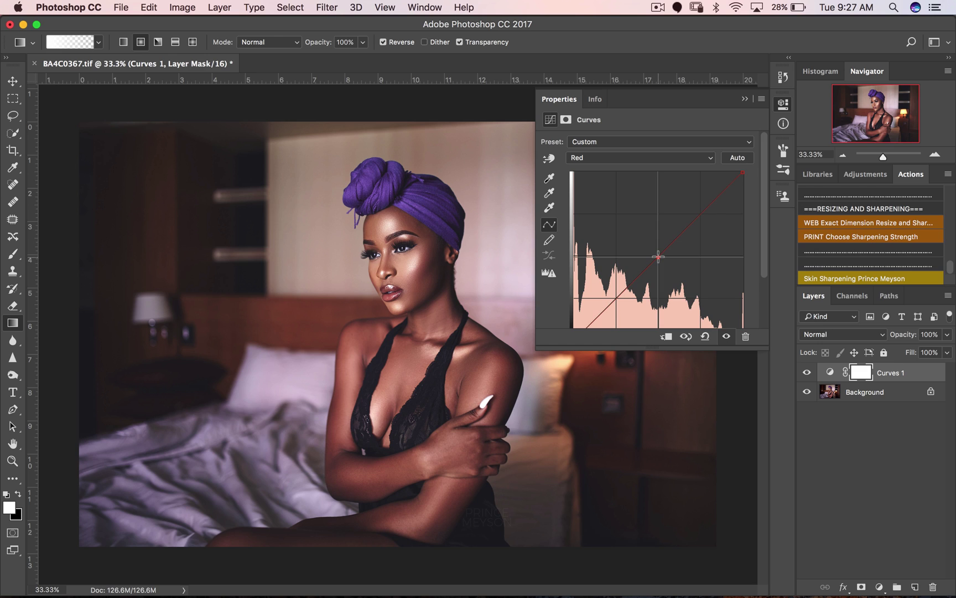
pyautogui.click(701, 214)
pyautogui.click(617, 297)
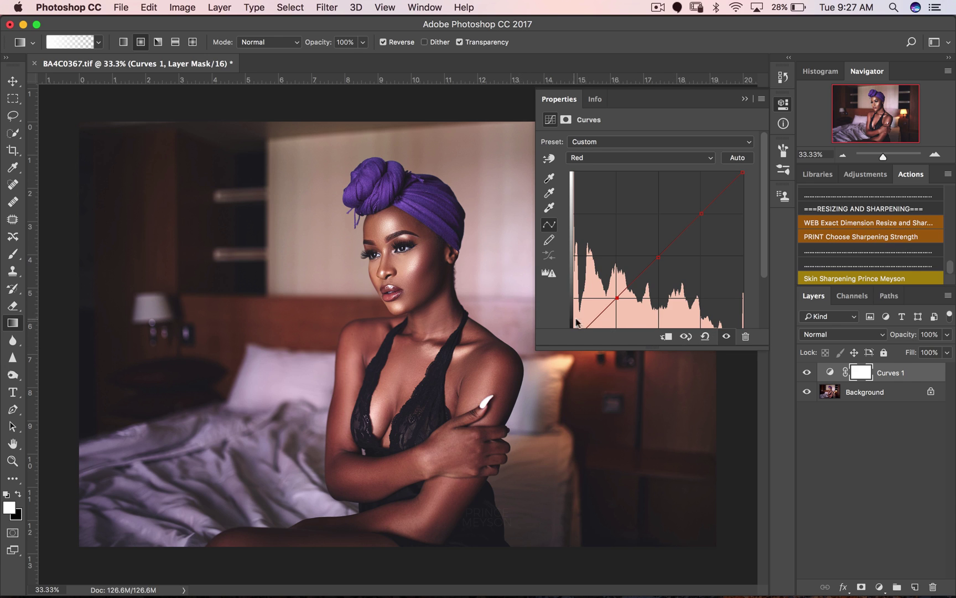
pyautogui.moveTo(574, 326); pyautogui.dragTo(573, 313)
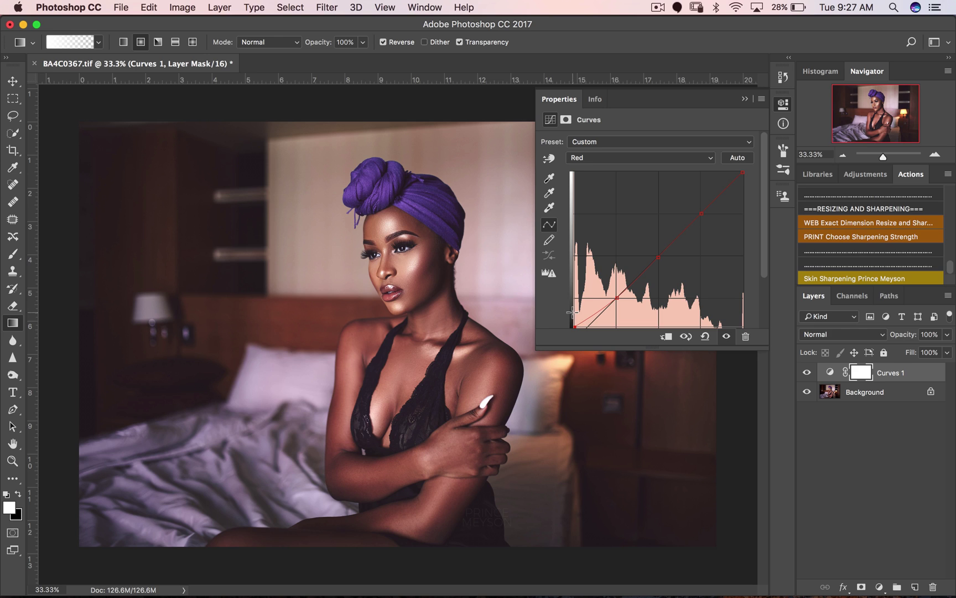
# On the Green curve, anchor middle and highlight points and lift its black point
pyautogui.click(622, 163)
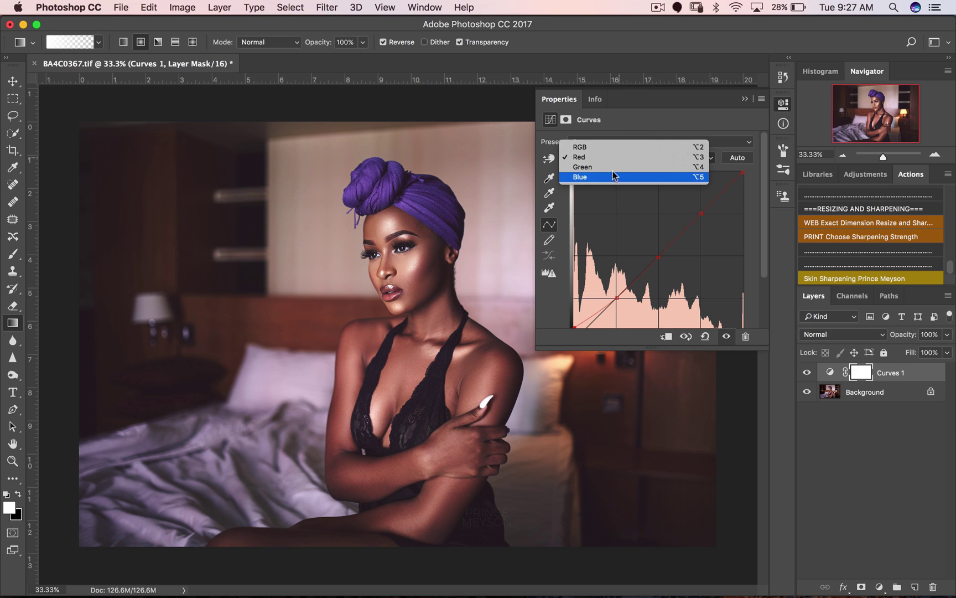
pyautogui.click(606, 167)
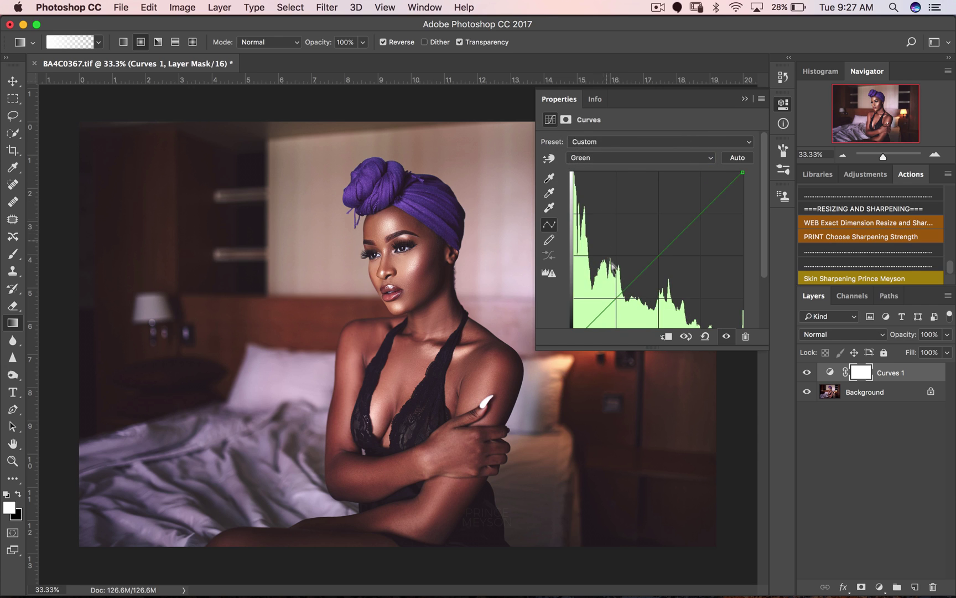
pyautogui.click(658, 256)
pyautogui.click(701, 213)
pyautogui.moveTo(574, 329); pyautogui.dragTo(571, 315)
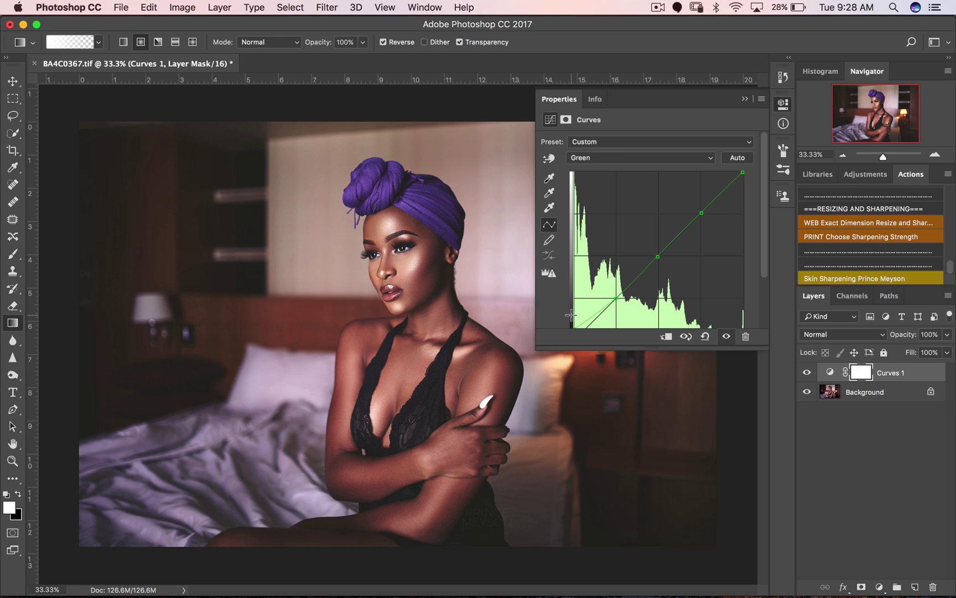
pyautogui.click(606, 160)
pyautogui.click(605, 170)
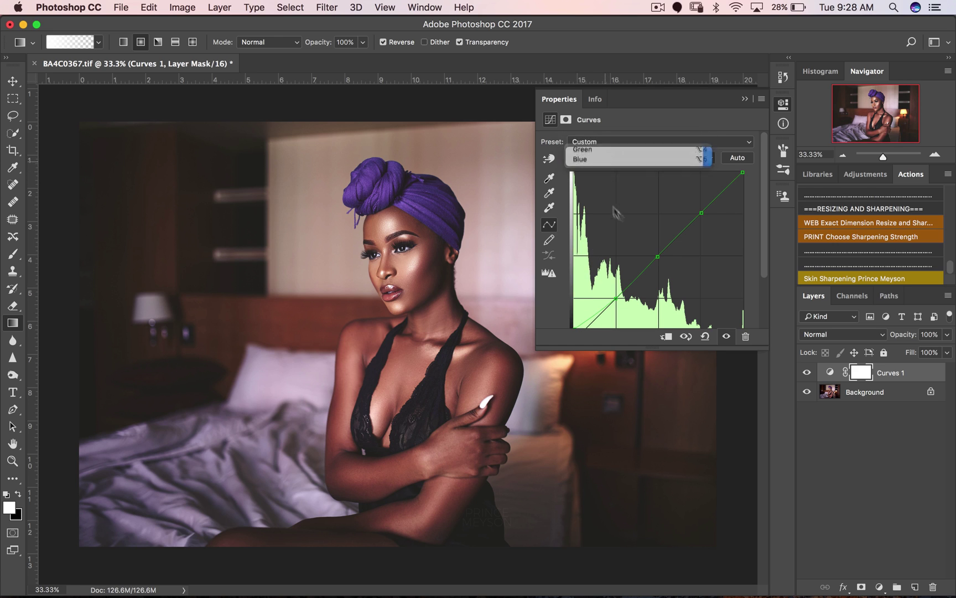
# Anchor shadow, middle and highlight points on the Blue curve and lift its black point
pyautogui.click(616, 299)
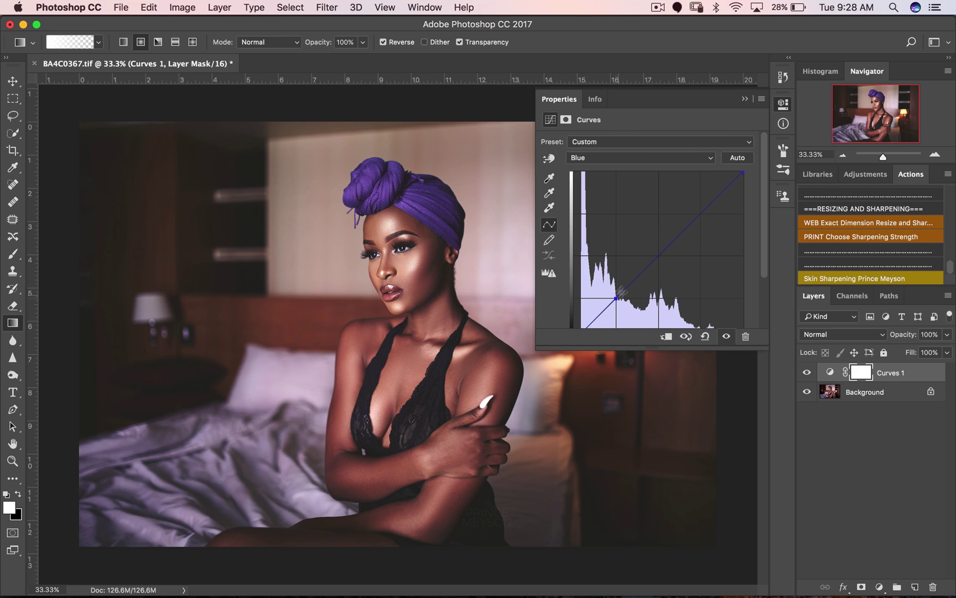
pyautogui.click(658, 255)
pyautogui.click(702, 212)
pyautogui.moveTo(576, 325); pyautogui.dragTo(575, 305)
# Compare Curves 1 on and off, then set its opacity to 80%
pyautogui.click(745, 99)
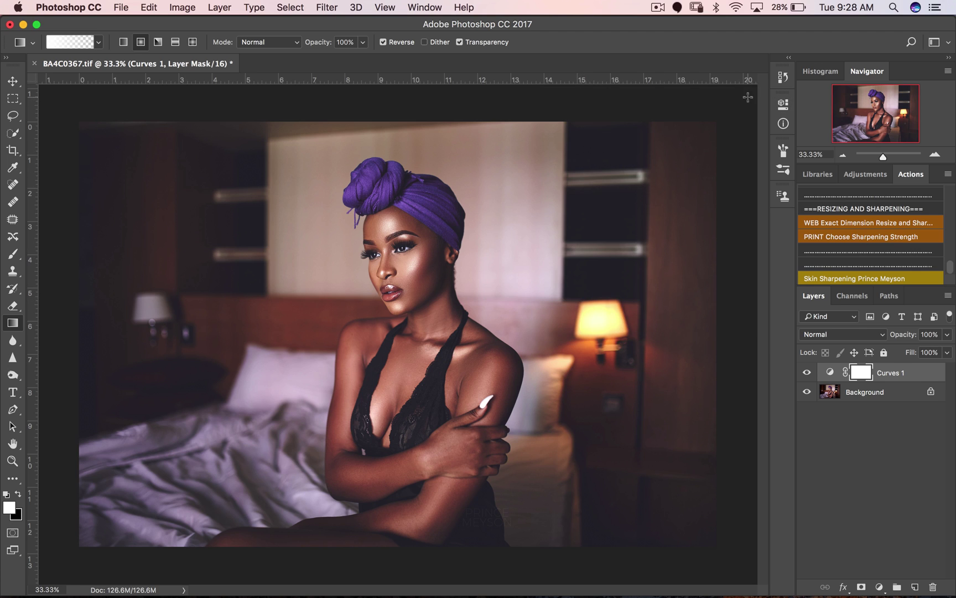
pyautogui.click(807, 374)
pyautogui.click(808, 375)
pyautogui.moveTo(944, 335)
pyautogui.mouseDown()
pyautogui.moveTo(912, 352)
pyautogui.moveTo(934, 350)
pyautogui.mouseUp()
pyautogui.press('super+2')
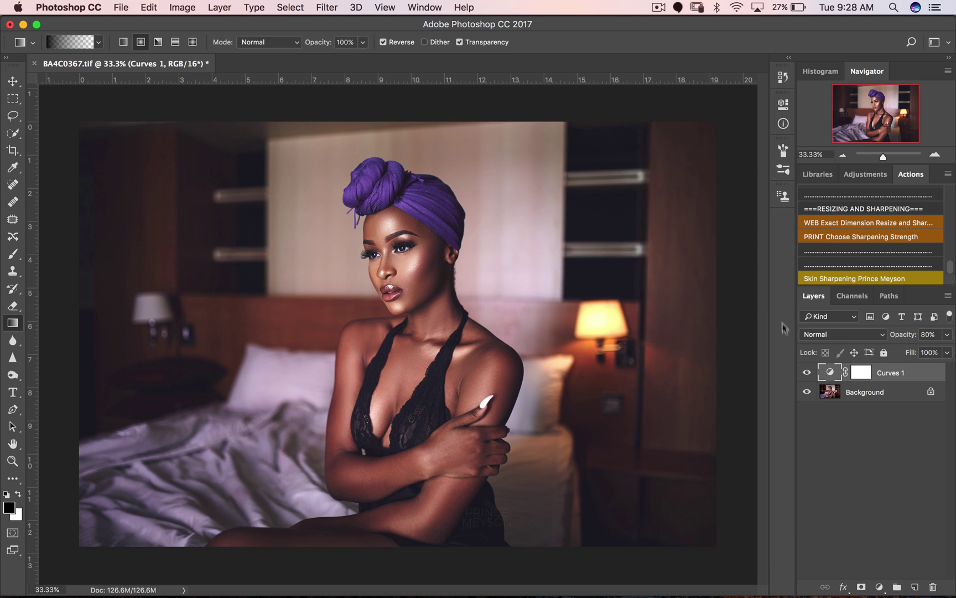
# Add a Black & White adjustment layer with Reds at 8 and Yellows raised above 131
pyautogui.click(880, 586)
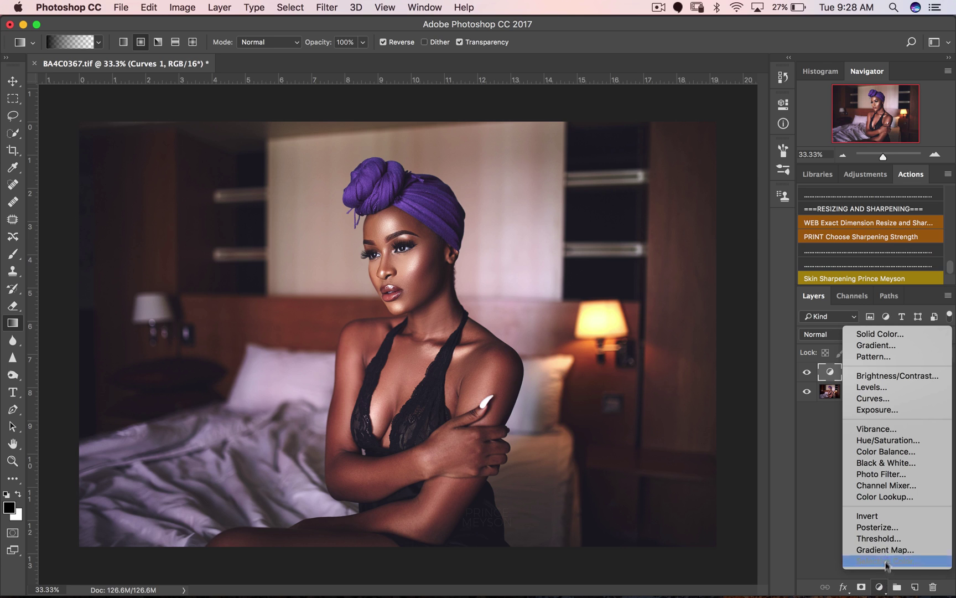
pyautogui.click(881, 465)
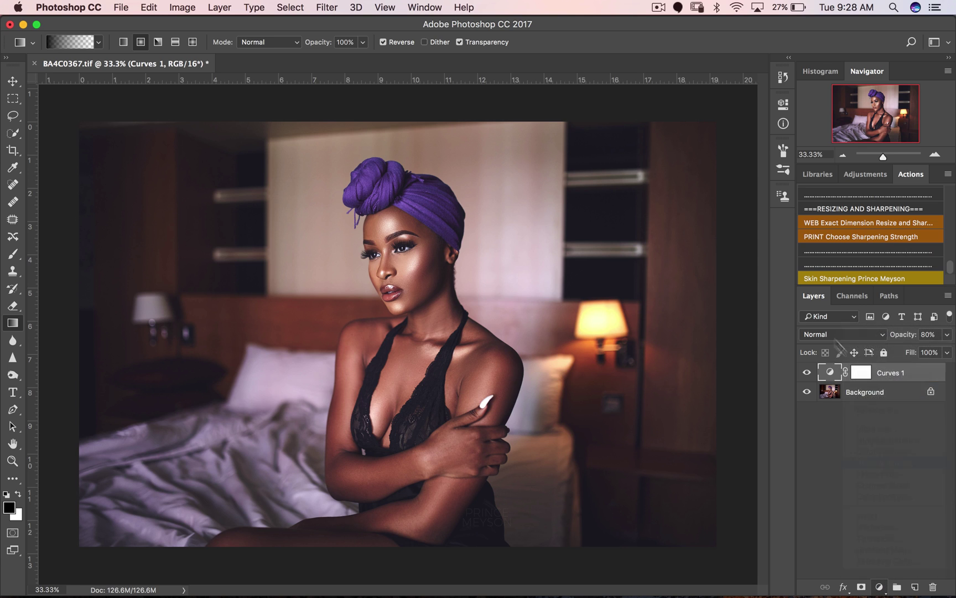
pyautogui.click(736, 173)
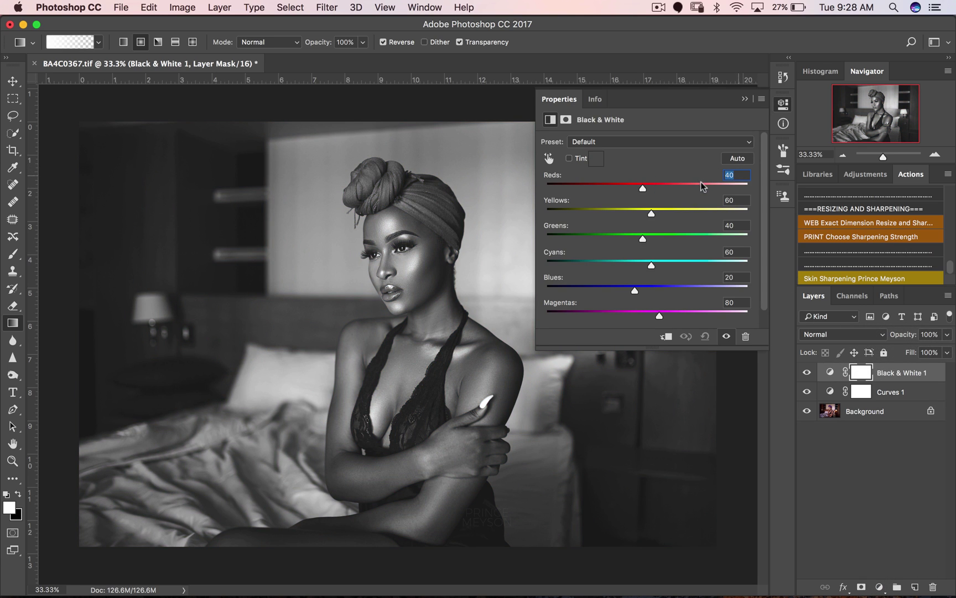
pyautogui.write('8')
pyautogui.press('Tab')
pyautogui.write('131')
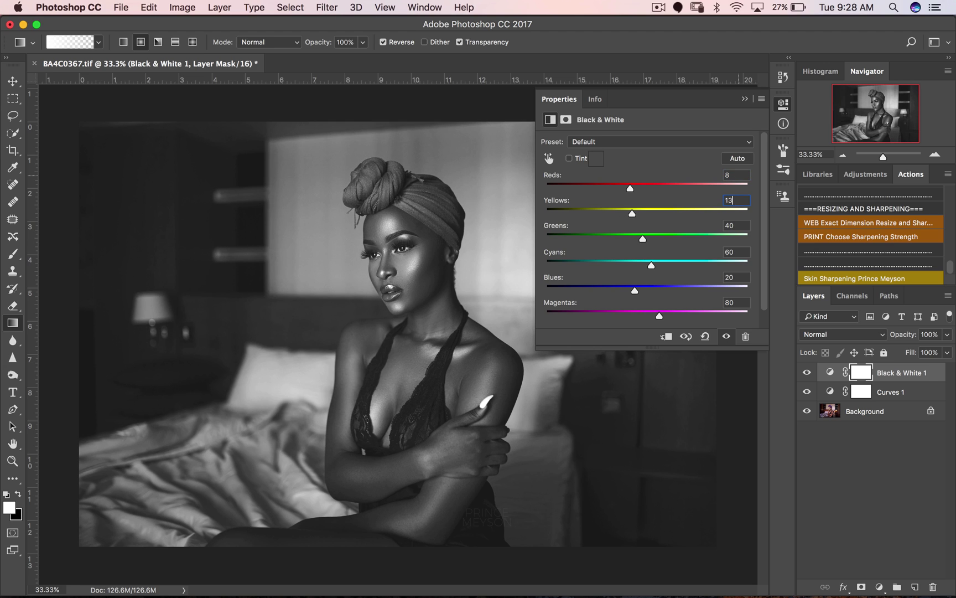
pyautogui.press('Up')
pyautogui.press('Up')
pyautogui.press('Up')
pyautogui.press('Up')
pyautogui.press('Up')
pyautogui.press('Up')
pyautogui.press('Up')
pyautogui.press('Up')
pyautogui.press('Up')
pyautogui.press('Up')
pyautogui.press('Up')
pyautogui.press('Up')
pyautogui.press('Up')
pyautogui.press('Up')
pyautogui.press('Up')
pyautogui.press('Up')
pyautogui.press('Up')
pyautogui.press('Up')
pyautogui.press('Up')
pyautogui.press('Up')
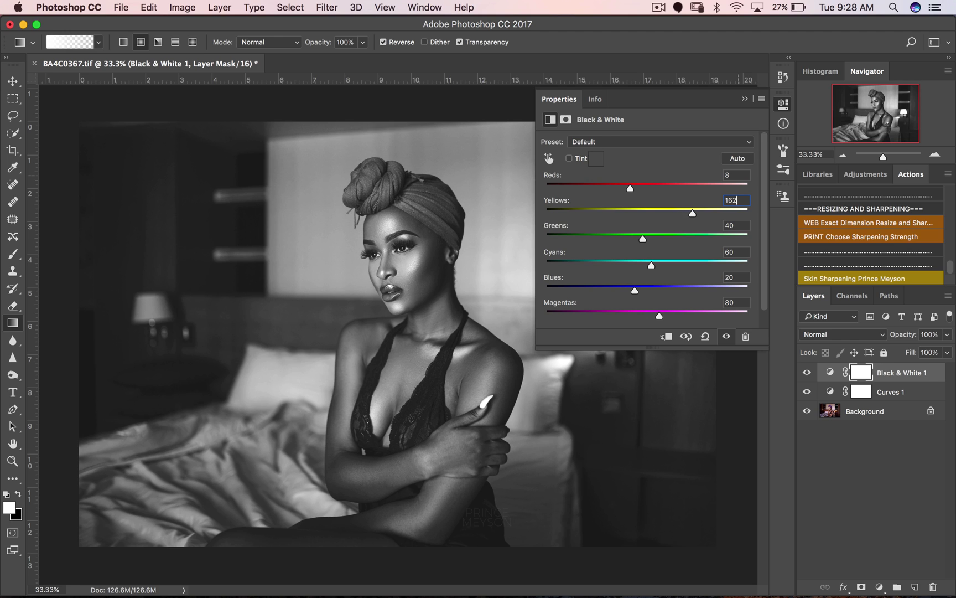
# Blend the Black & White 1 layer in Soft Light at 20% opacity
pyautogui.click(745, 99)
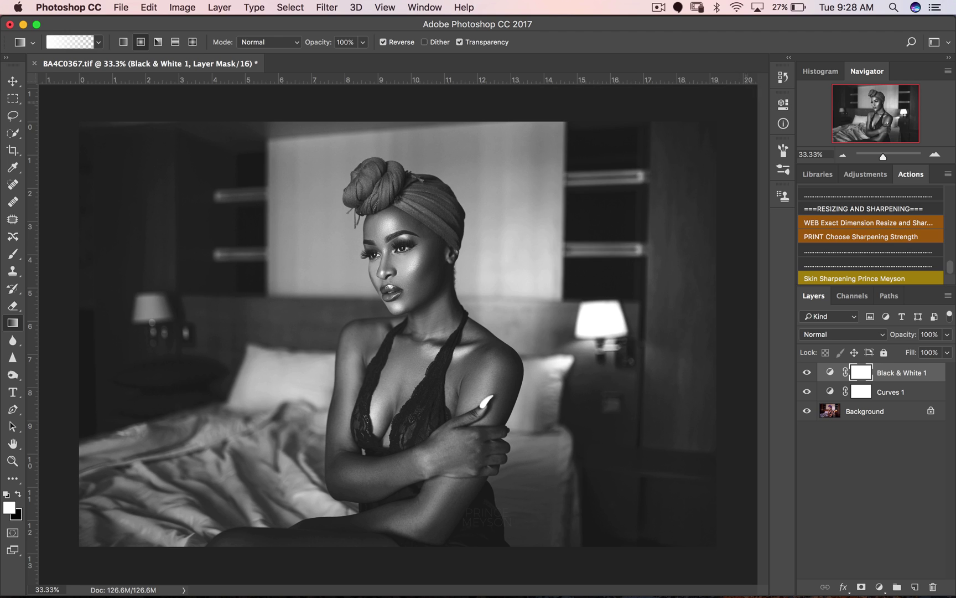
pyautogui.click(842, 334)
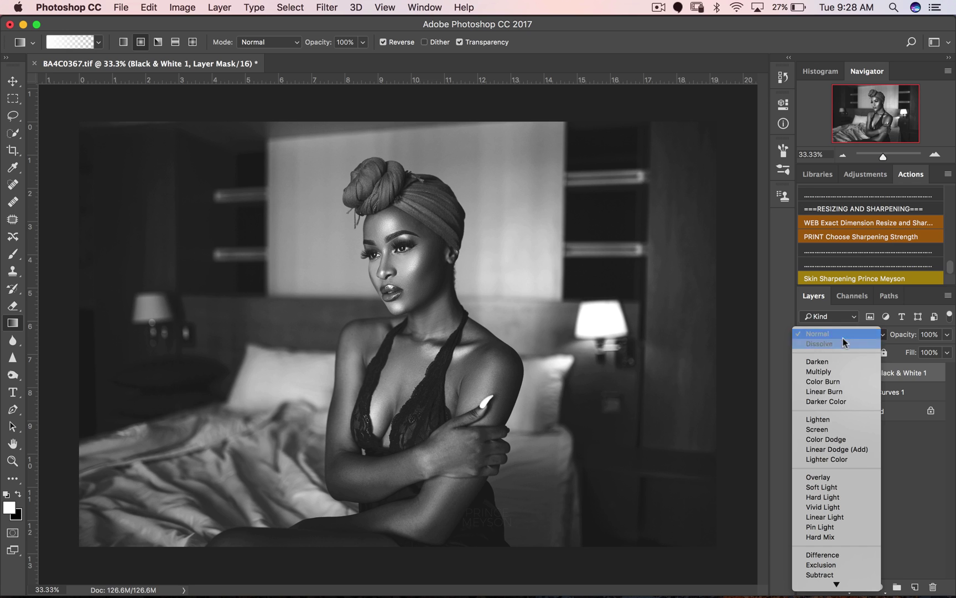
pyautogui.click(827, 483)
pyautogui.click(934, 334)
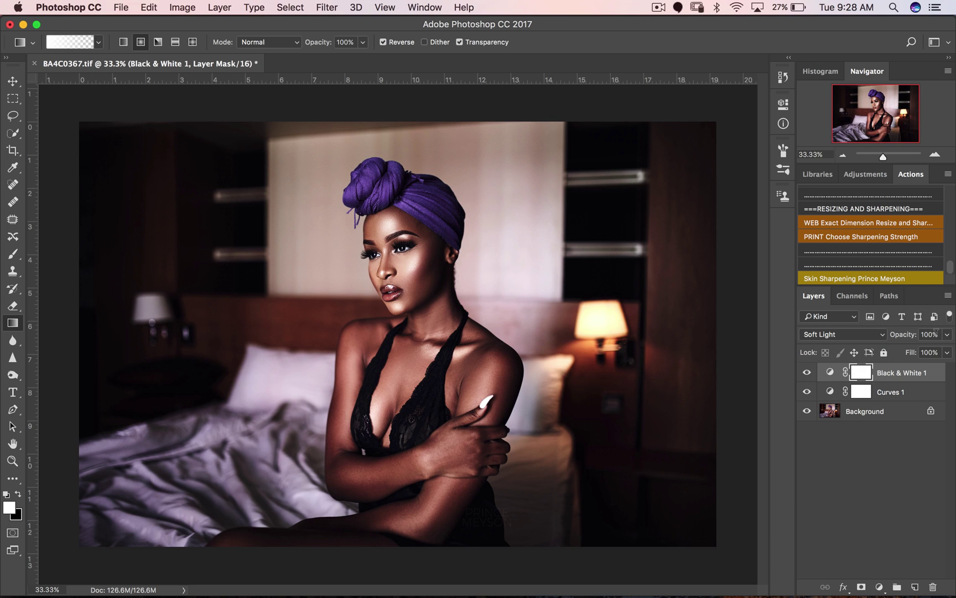
pyautogui.write('20')
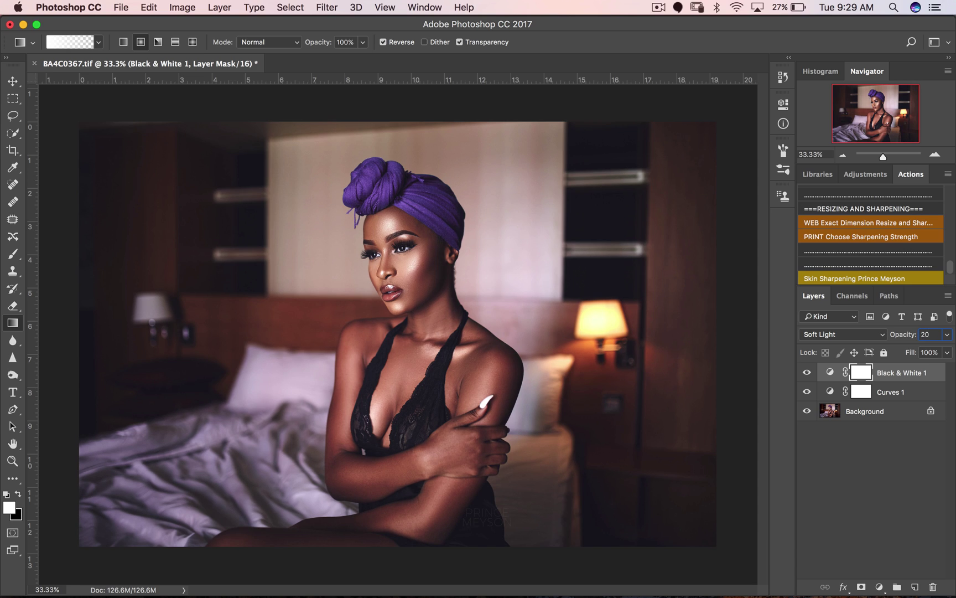
pyautogui.press('Return')
# On a new Layer 1, drag a black radial gradient from her face to the lower-right corner
pyautogui.click(915, 587)
pyautogui.press('x')
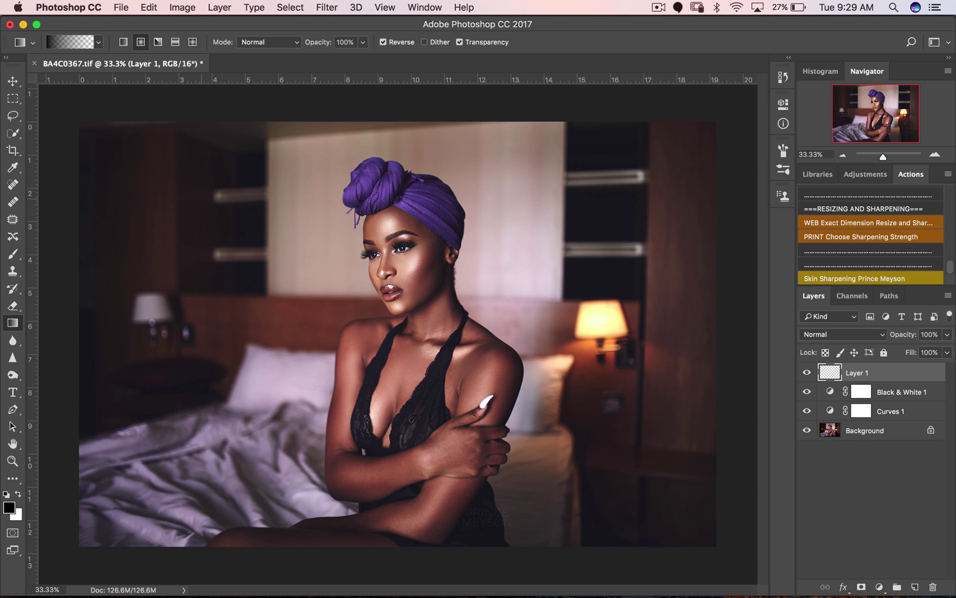
pyautogui.moveTo(381, 257); pyautogui.dragTo(722, 546)
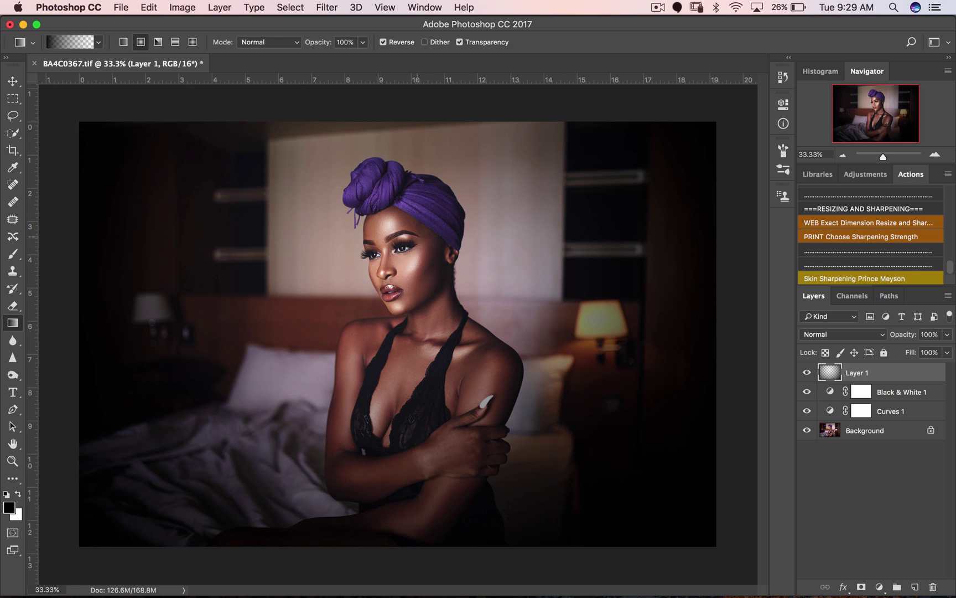
# Set the vignette Layer 1 to Soft Light at about 41% opacity
pyautogui.click(830, 334)
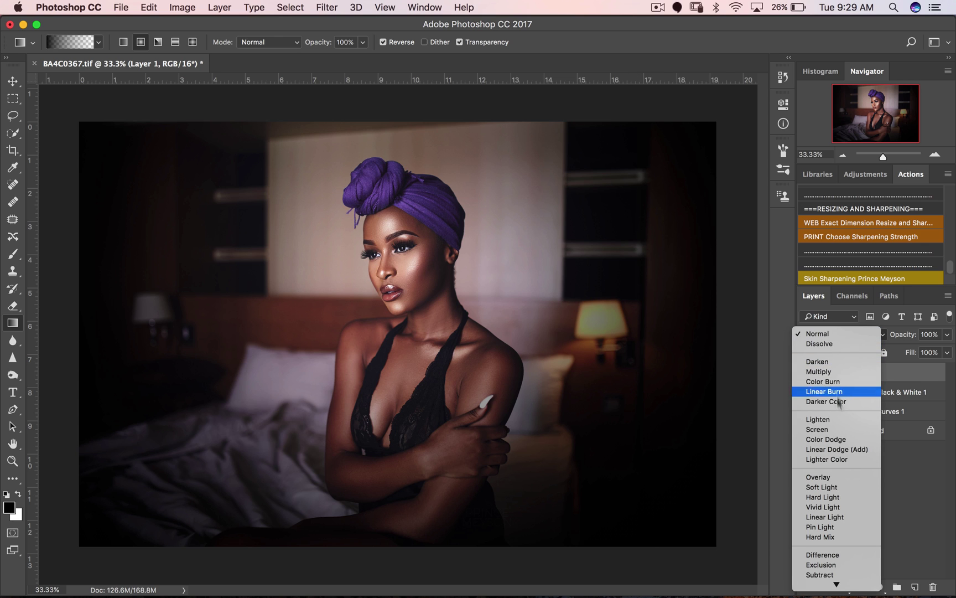
pyautogui.click(827, 485)
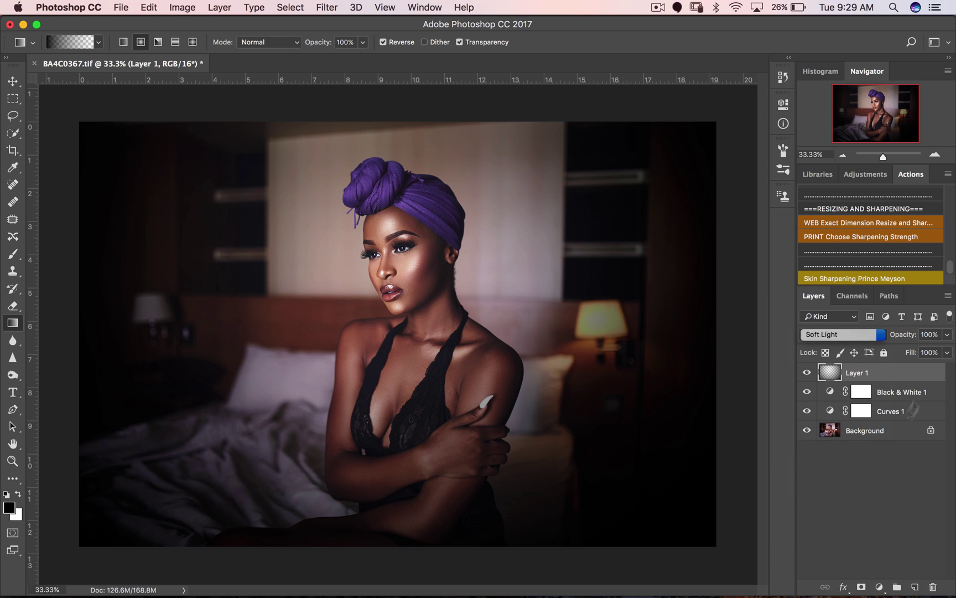
pyautogui.moveTo(946, 335); pyautogui.dragTo(898, 353)
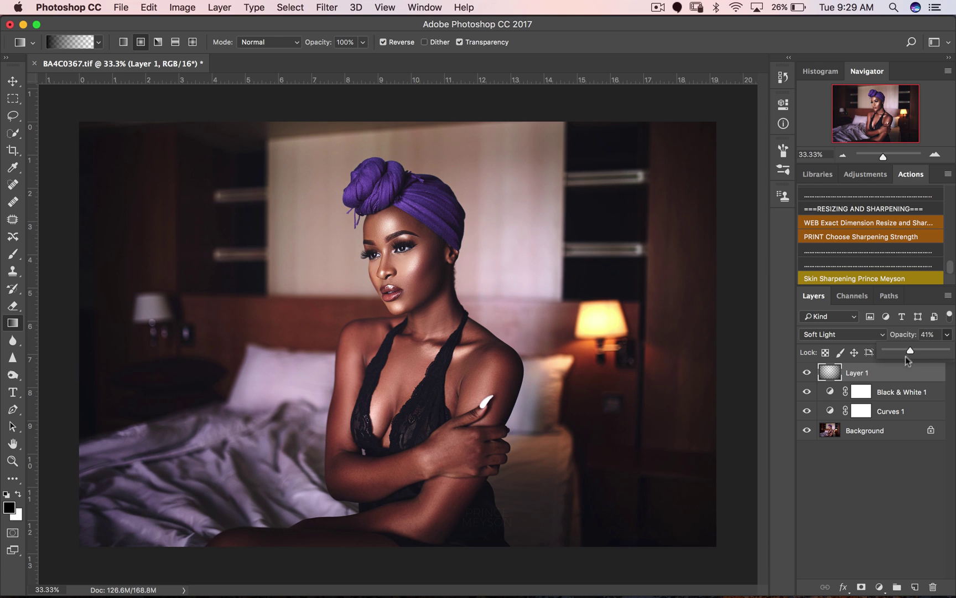
# Select Layer 1, Black & White 1 and Curves 1 together and group them with Ctrl+G
pyautogui.click(895, 396)
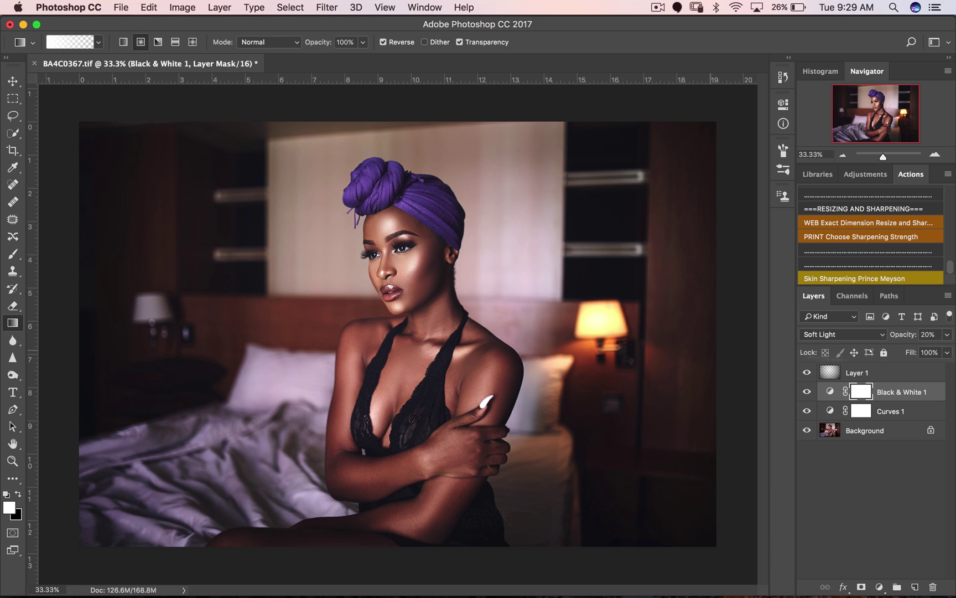
pyautogui.click(891, 377)
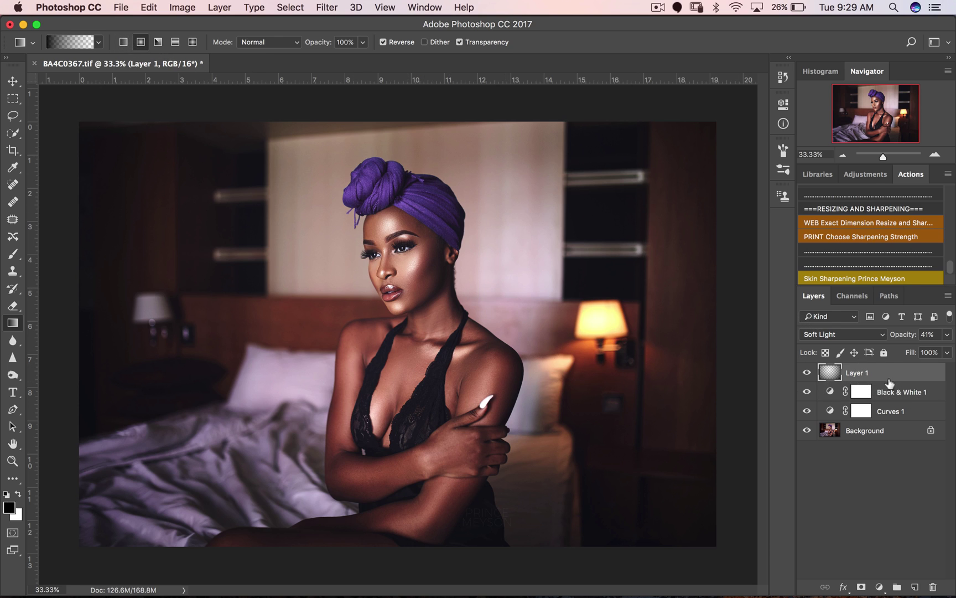
pyautogui.keyDown('shift'); pyautogui.click(894, 413); pyautogui.keyUp('shift')
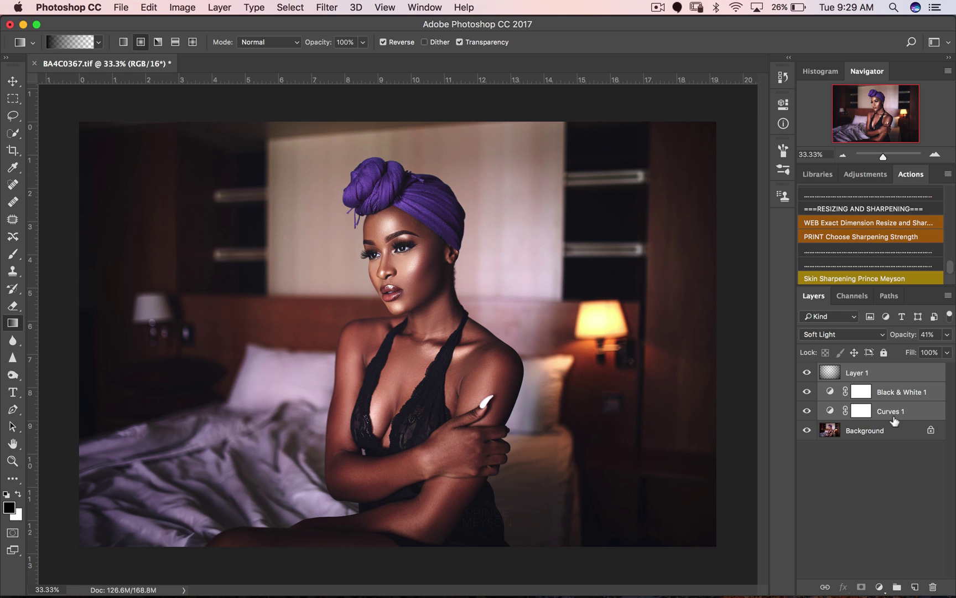
pyautogui.press('super+g')
# Hide and reshow Group 1 to compare the graded portrait with the original
pyautogui.click(807, 371)
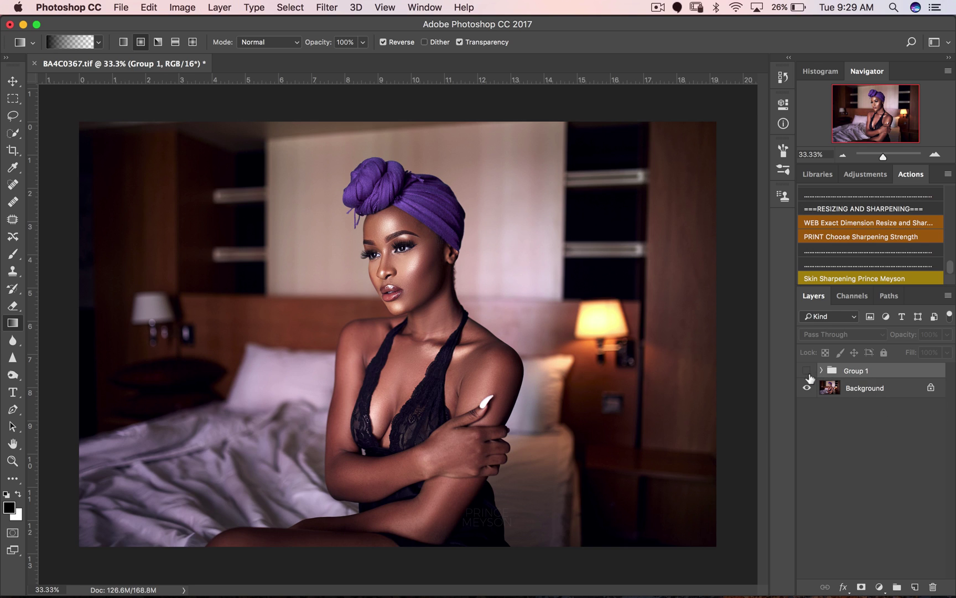
pyautogui.click(808, 371)
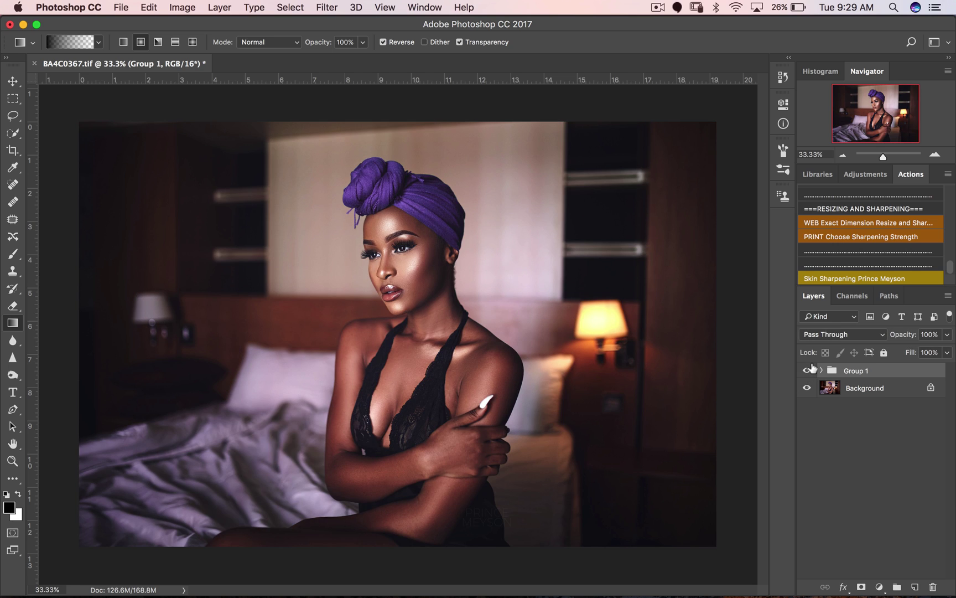